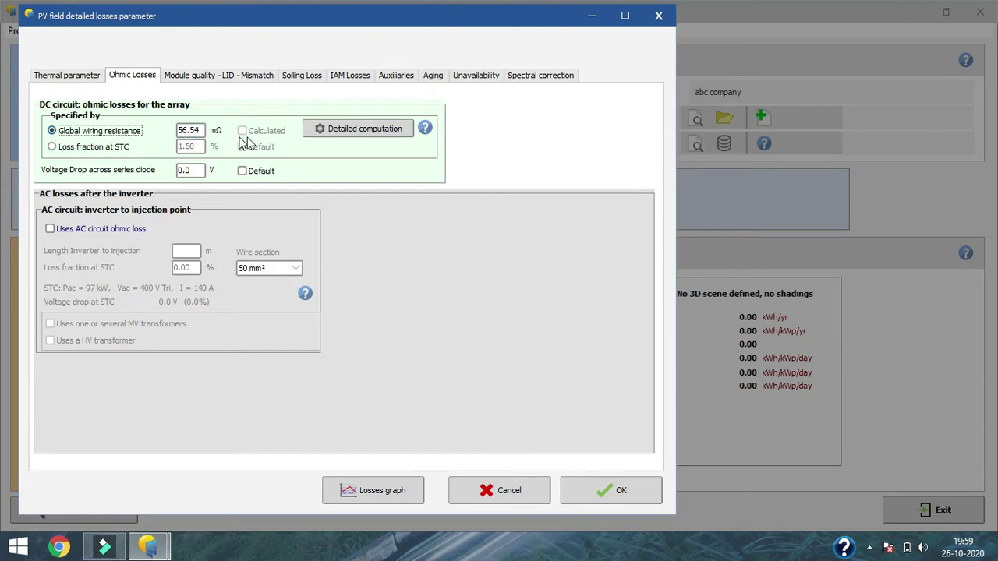
- Open the detailed wiring computation and set the string module connections to 50 m average length and 4 mm² section
{"action": "left_click", "coordinate": [343, 131]}
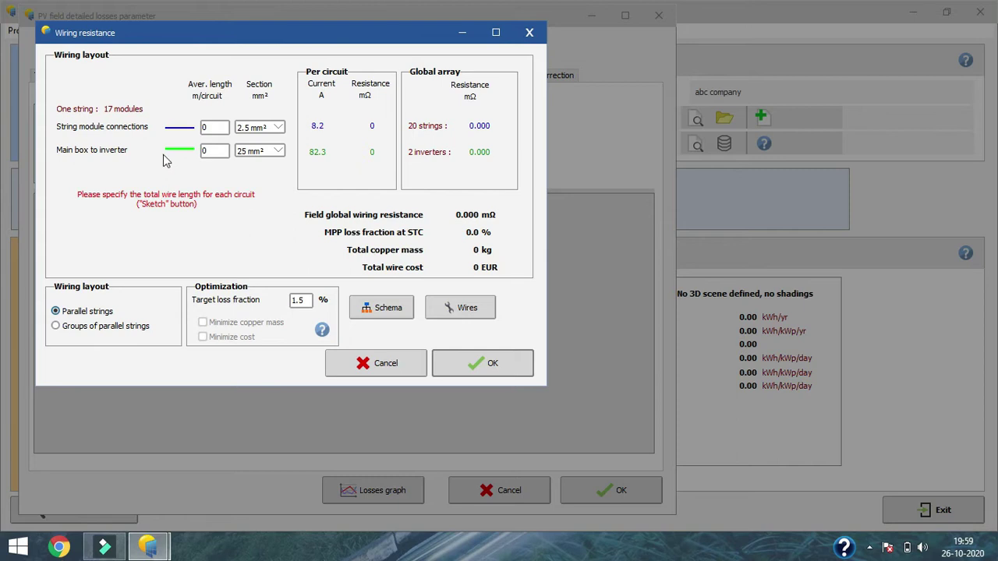
{"action": "left_click", "coordinate": [219, 128]}
{"action": "double_click", "coordinate": [218, 128]}
{"action": "type", "text": "50"}
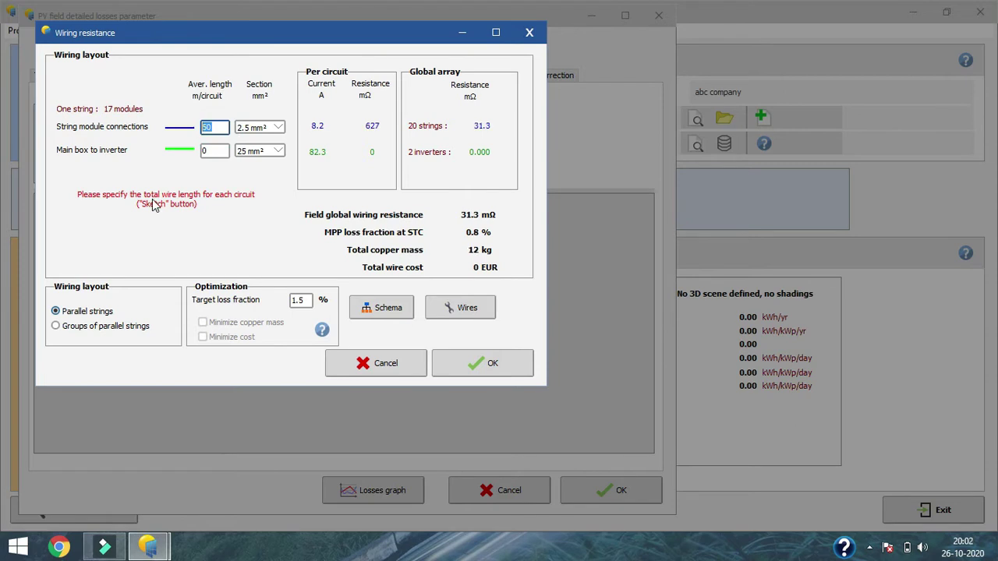
{"action": "type", "text": "50"}
{"action": "left_click", "coordinate": [278, 127]}
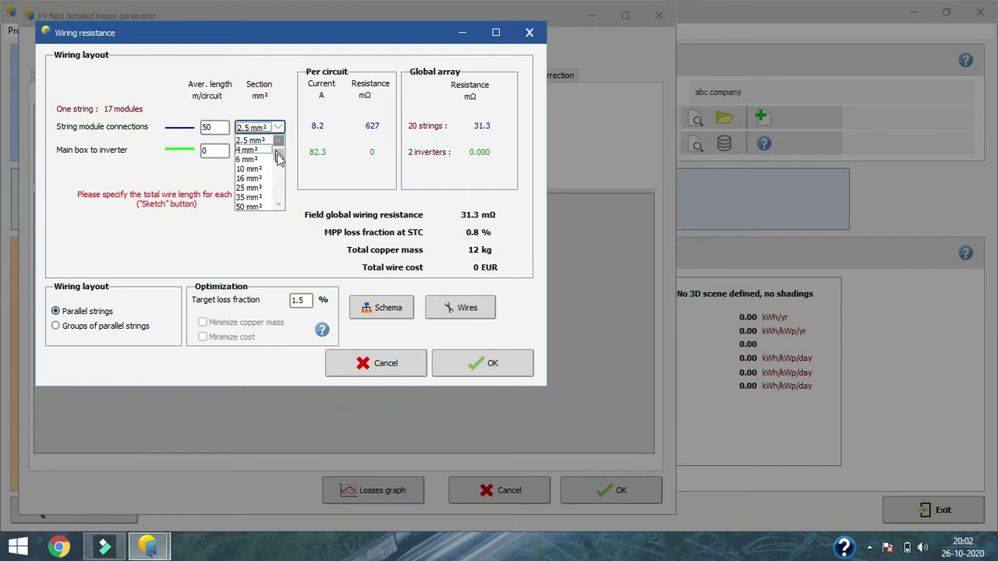
{"action": "left_click", "coordinate": [248, 149]}
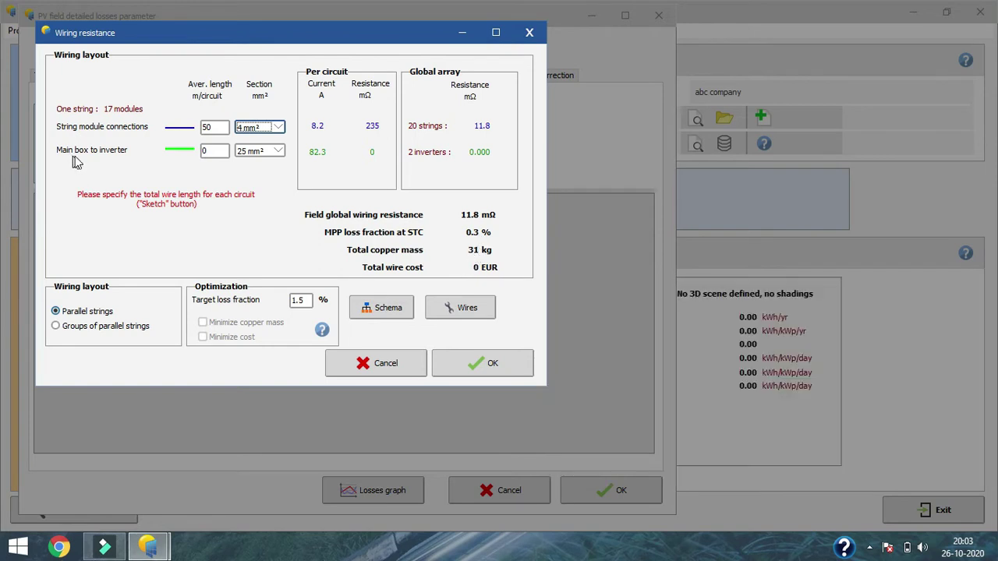
- Set the main box to inverter wiring to 10 m average length and 95 mm² section
{"action": "key", "text": "Tab"}
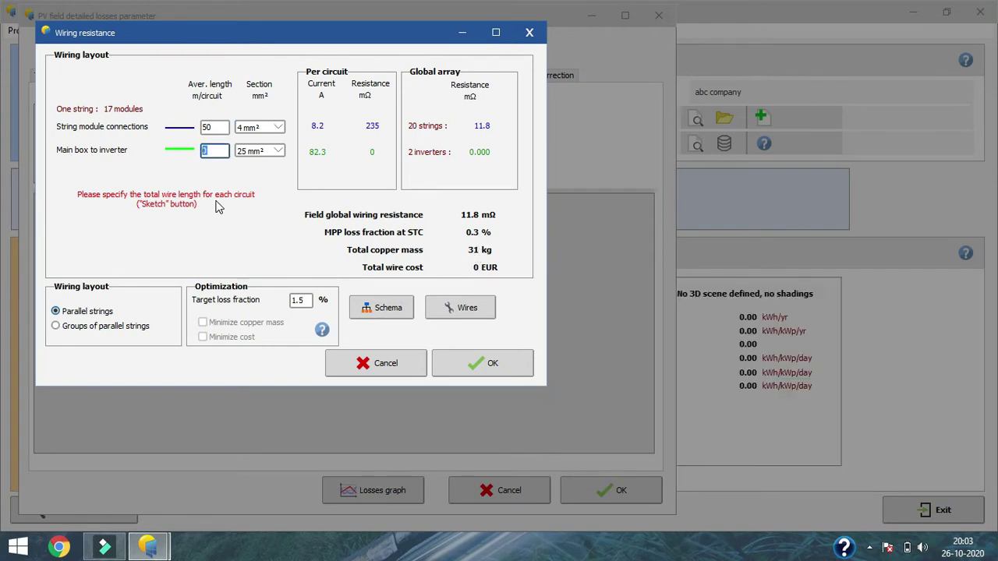
{"action": "type", "text": "10"}
{"action": "left_click", "coordinate": [265, 151]}
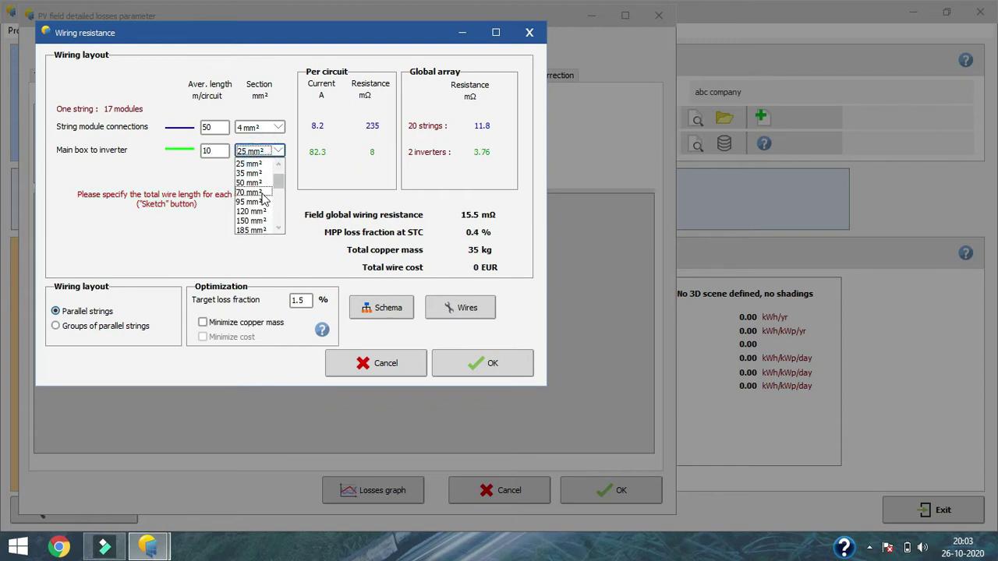
{"action": "left_click", "coordinate": [262, 202]}
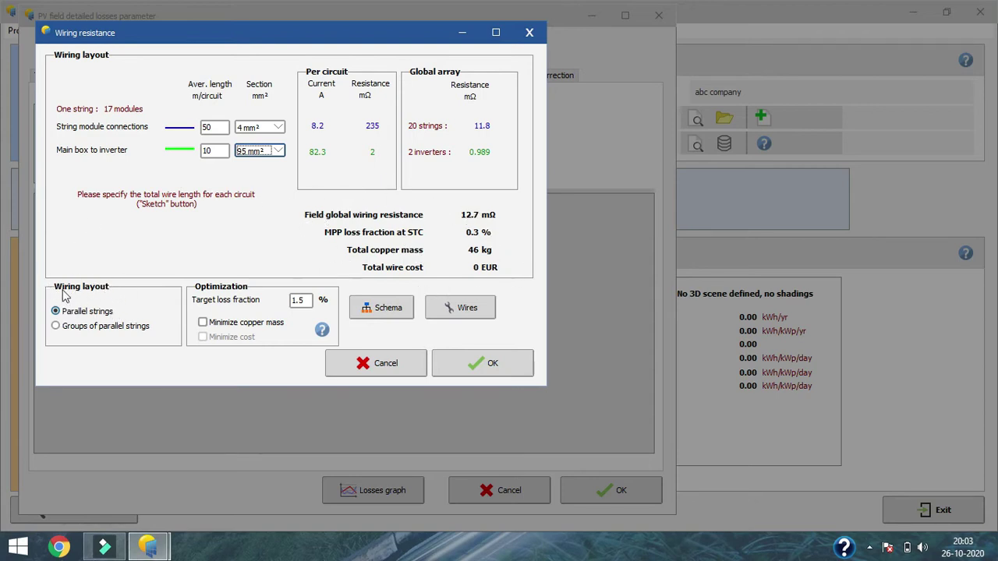
- Try the Groups of parallel strings wiring layout and return to Parallel strings
{"action": "left_click", "coordinate": [56, 327]}
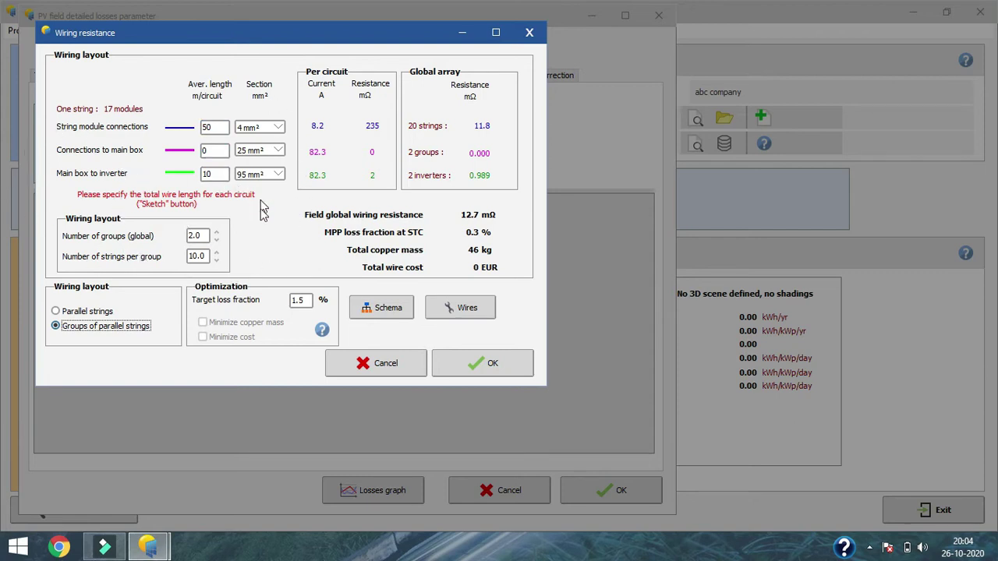
{"action": "left_click", "coordinate": [225, 155]}
{"action": "left_click", "coordinate": [65, 329]}
{"action": "left_click", "coordinate": [63, 313]}
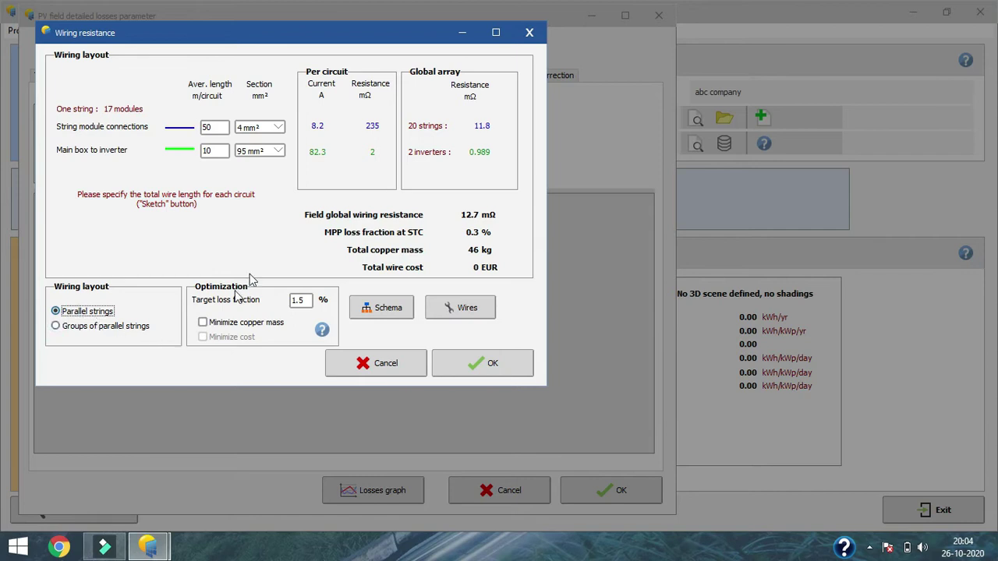
{"action": "key", "text": "Tab"}
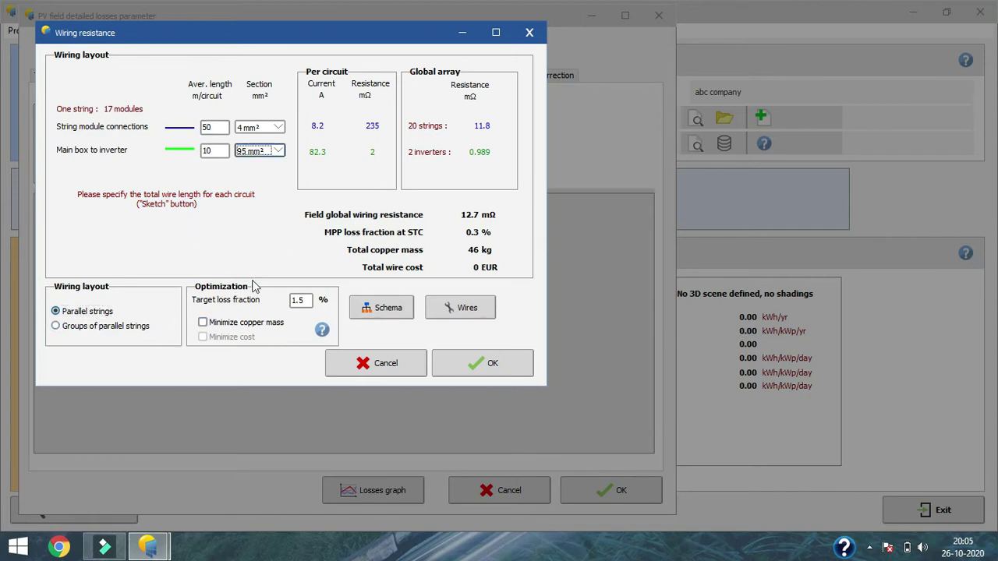
- Display the wiring schema of the parallel strings and accept the wiring resistance computation
{"action": "left_click", "coordinate": [402, 311]}
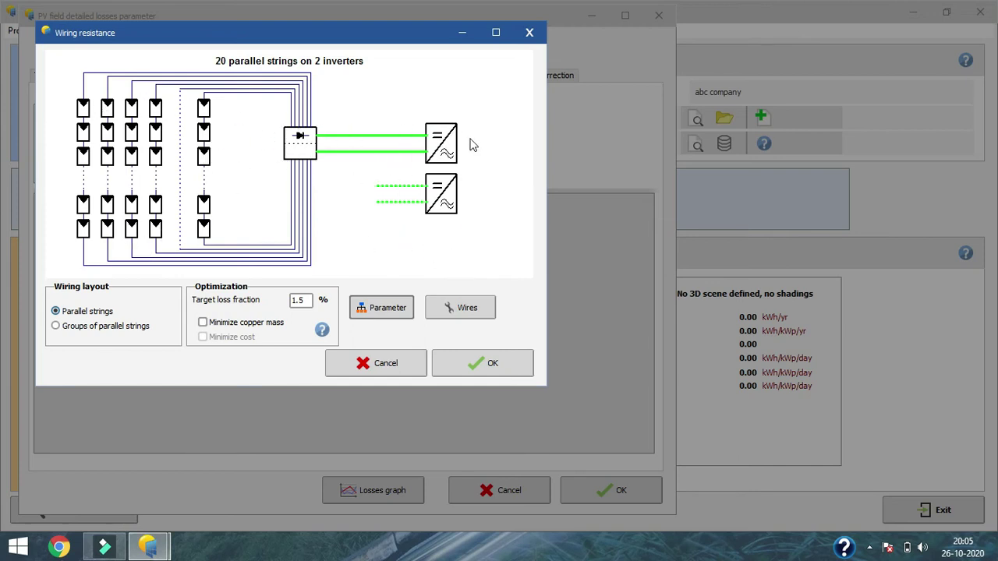
{"action": "left_click", "coordinate": [463, 373]}
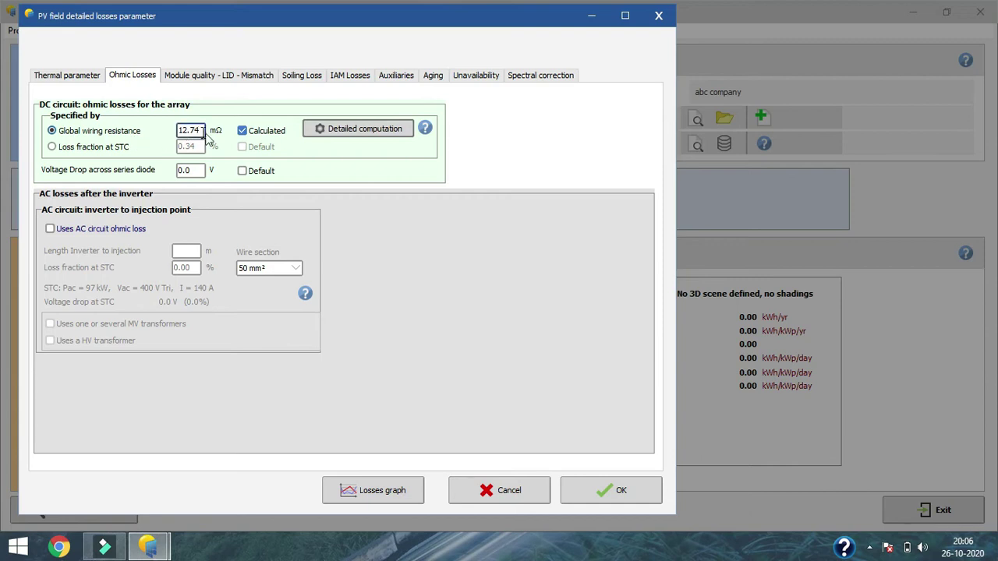
- Use the default 1.50 % loss fraction at STC for the DC circuit and the default 0.7 V series diode voltage drop
{"action": "left_click", "coordinate": [258, 147]}
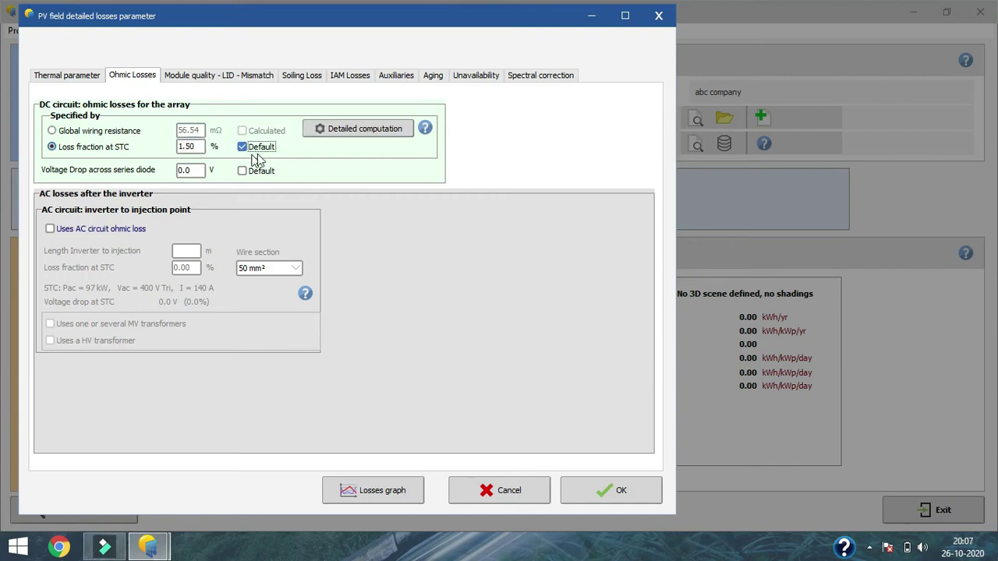
{"action": "left_click", "coordinate": [179, 148]}
{"action": "left_click", "coordinate": [190, 172]}
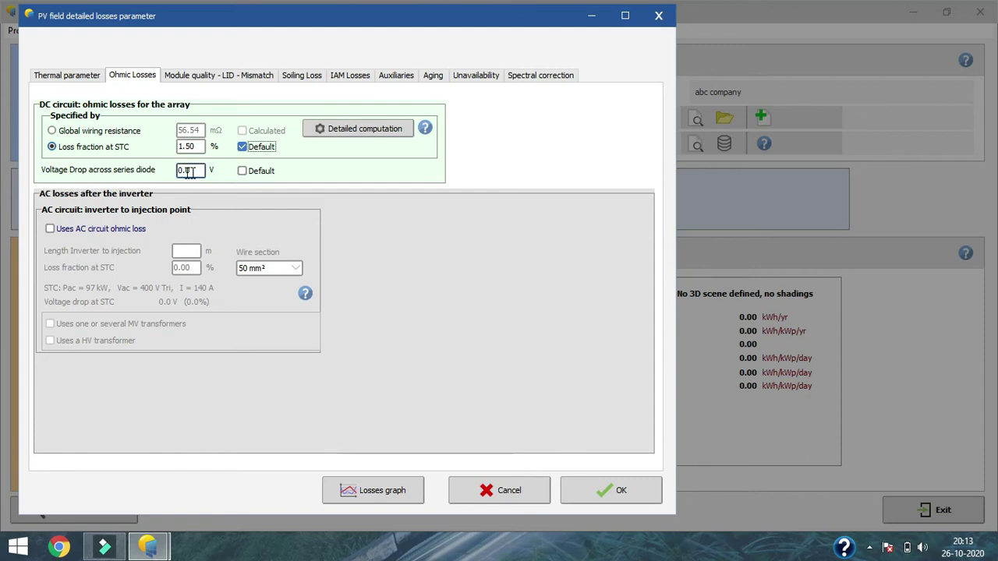
{"action": "left_click", "coordinate": [243, 173]}
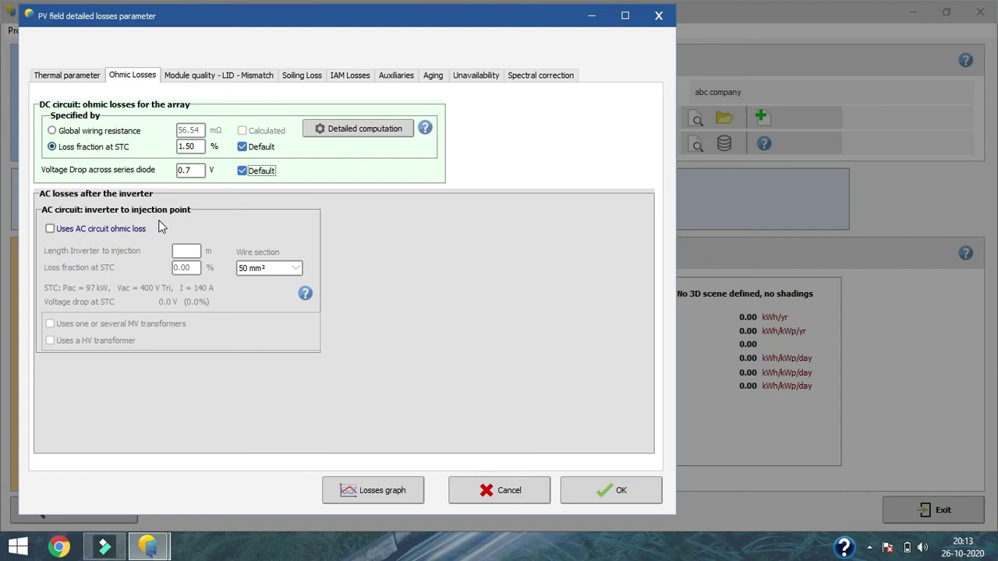
- Enable the AC circuit ohmic loss with a 10 m inverter to injection length and a 95 mm² wire section
{"action": "left_click", "coordinate": [64, 236]}
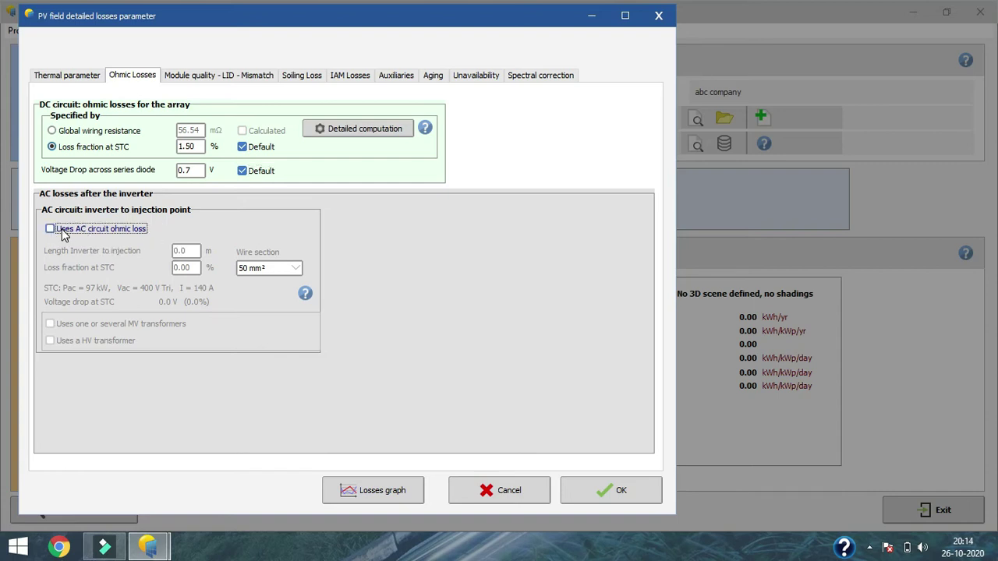
{"action": "left_click", "coordinate": [64, 232]}
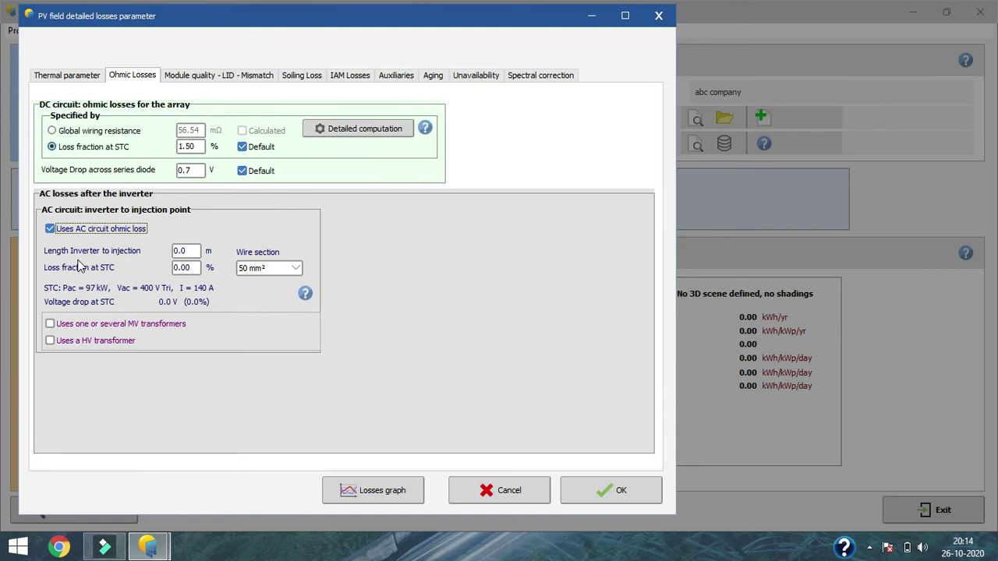
{"action": "double_click", "coordinate": [191, 250]}
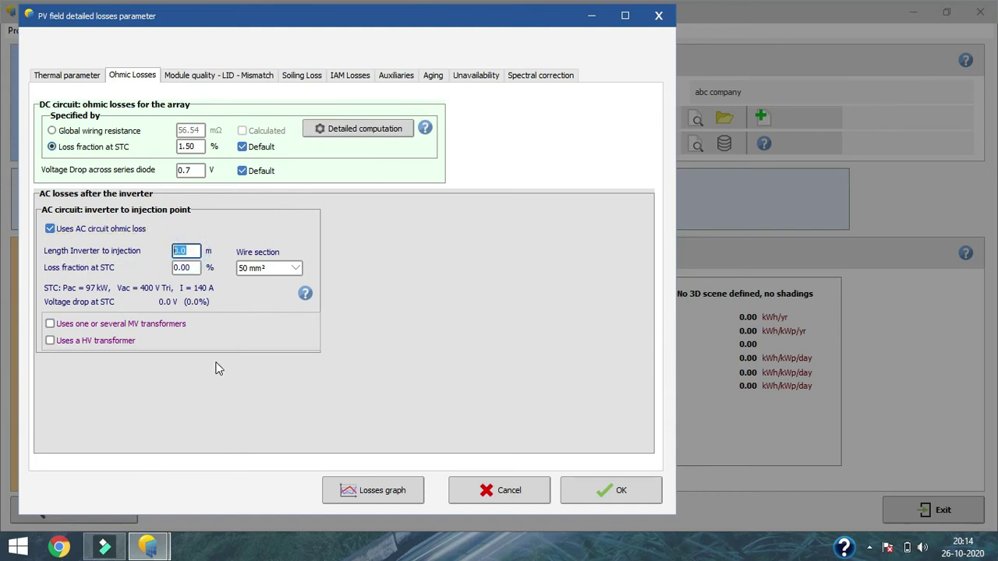
{"action": "type", "text": "10"}
{"action": "key", "text": "Return"}
{"action": "left_click", "coordinate": [244, 272]}
{"action": "left_click", "coordinate": [257, 306]}
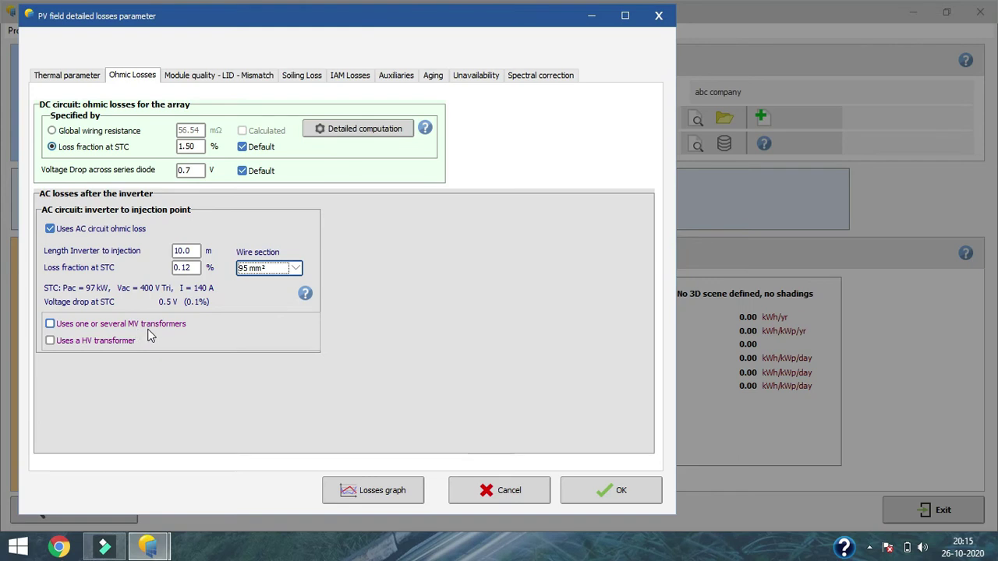
- Include one or several MV transformers in the AC losses and review the transformer and medium voltage line parameters
{"action": "left_click", "coordinate": [51, 325]}
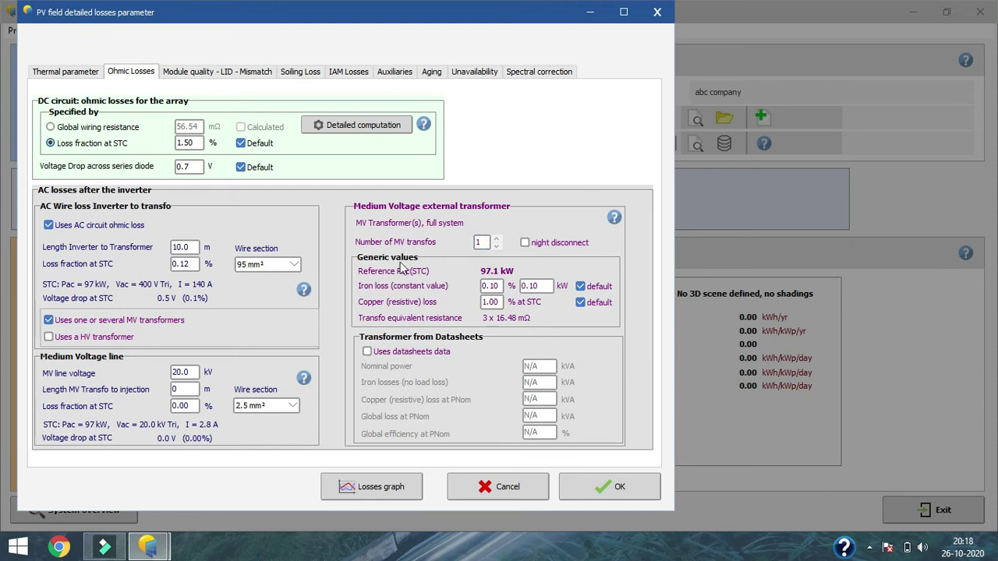
{"action": "left_click", "coordinate": [482, 243]}
{"action": "left_click", "coordinate": [526, 242]}
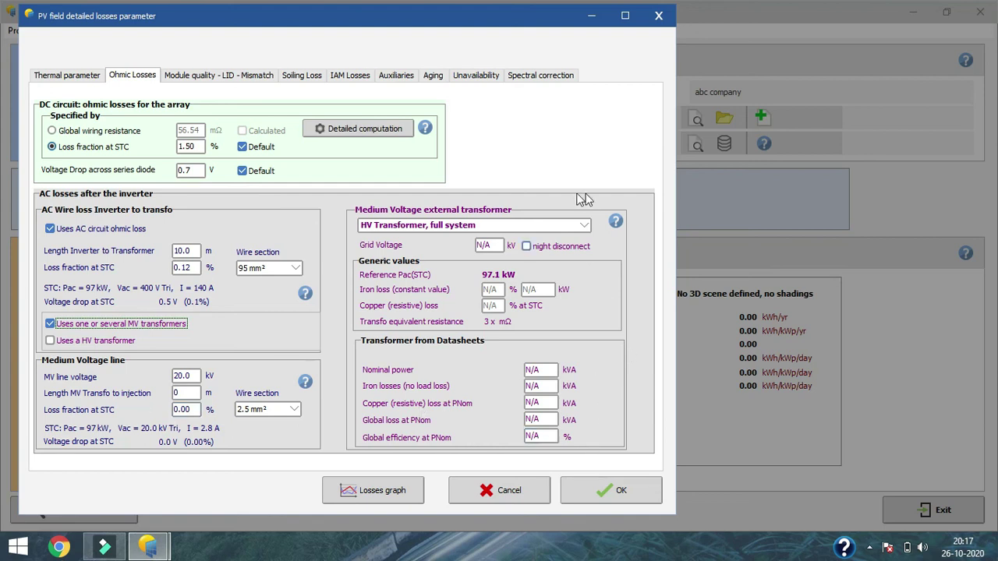
{"action": "left_click", "coordinate": [265, 410]}
{"action": "left_click", "coordinate": [276, 413]}
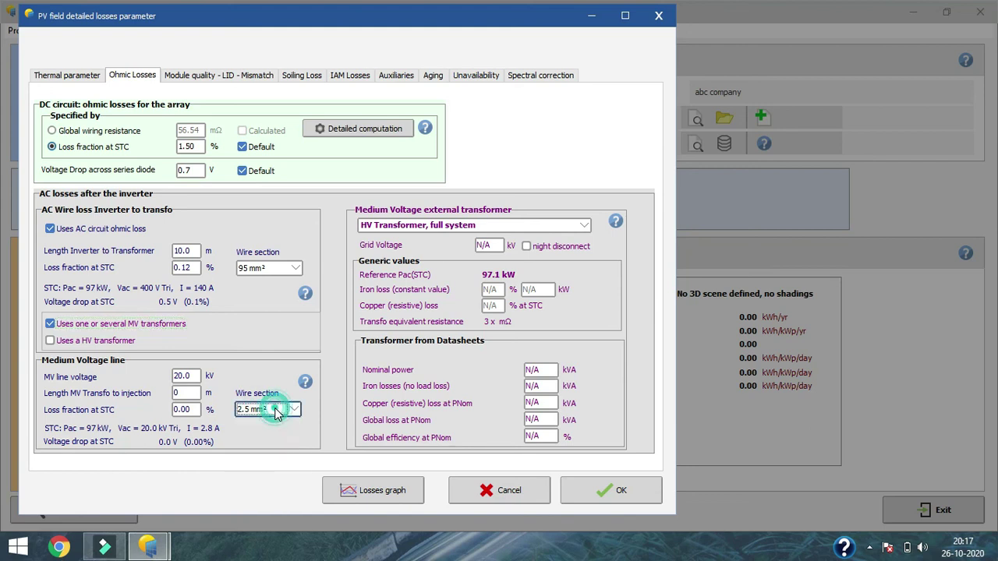
{"action": "left_click", "coordinate": [213, 323]}
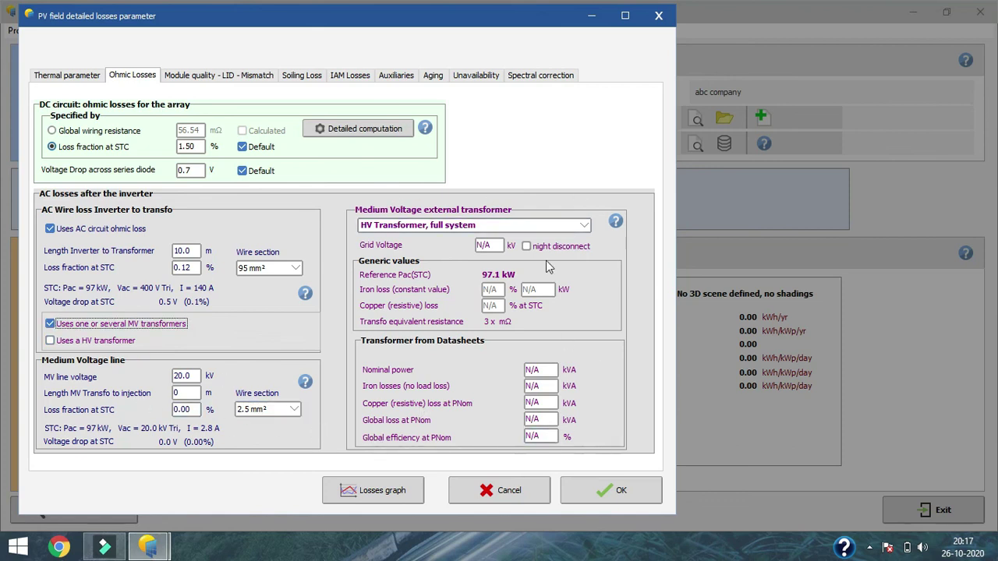